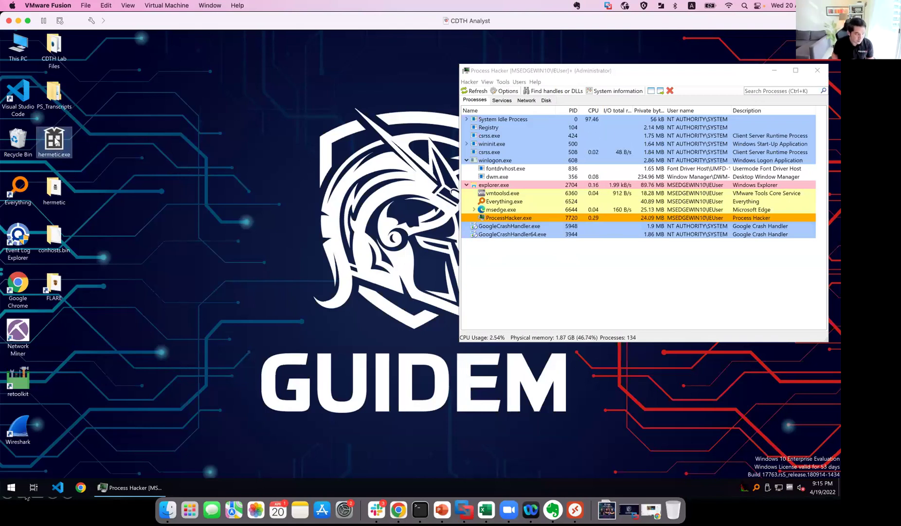
Step: Run hermetic.exe from the desktop as administrator and monitor its process in Process Hacker
{"action": "right_click", "coordinate": [57, 141]}
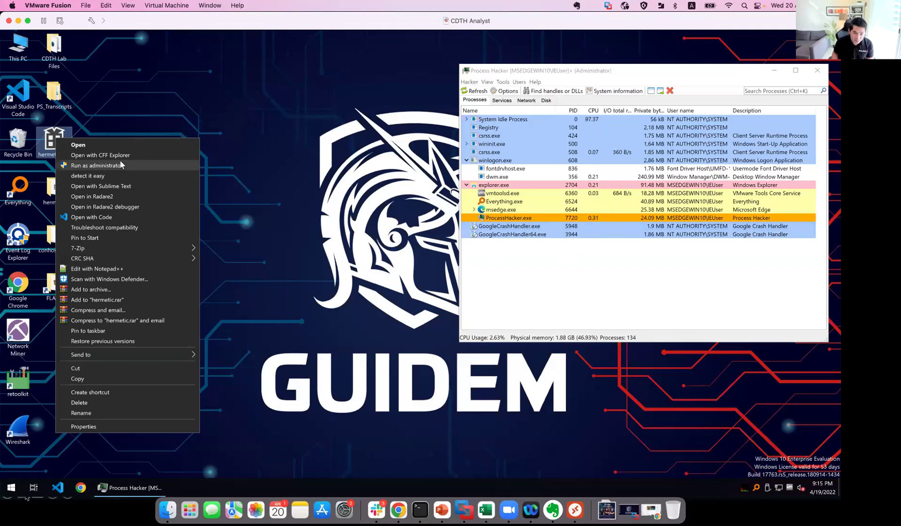
{"action": "left_click", "coordinate": [125, 165]}
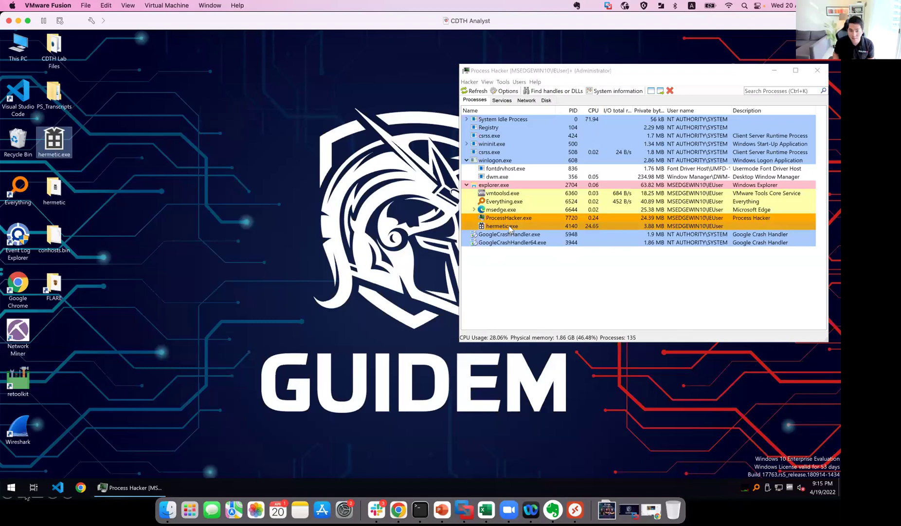
{"action": "right_click", "coordinate": [210, 155]}
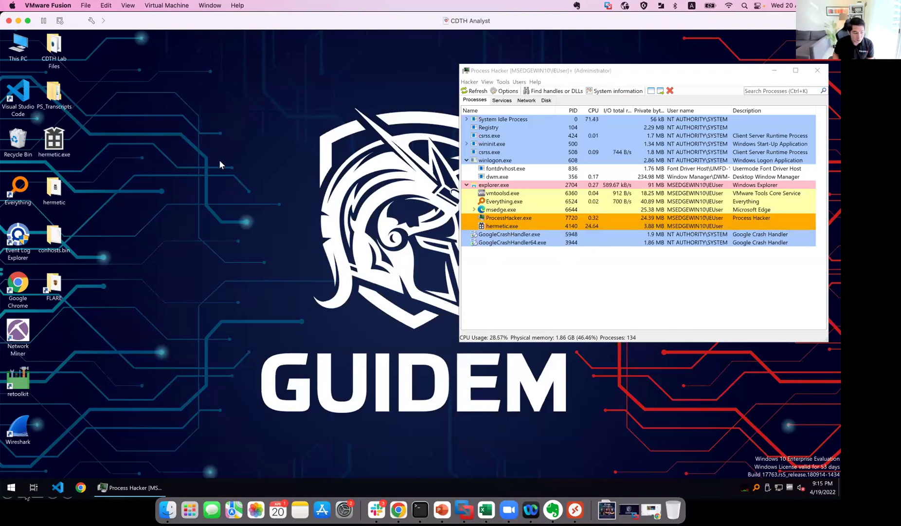
{"action": "left_click", "coordinate": [251, 181]}
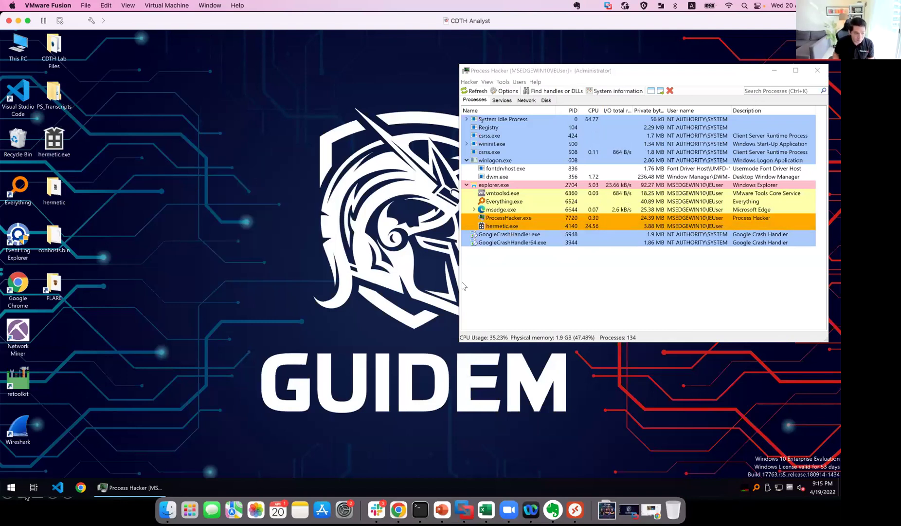
{"action": "right_click", "coordinate": [217, 234]}
{"action": "left_click", "coordinate": [250, 263]}
{"action": "right_click", "coordinate": [329, 142]}
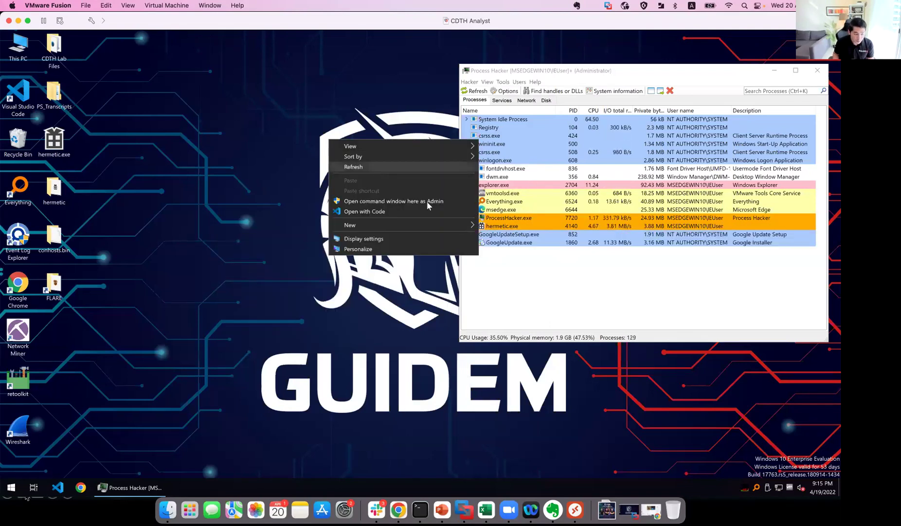
{"action": "left_click", "coordinate": [512, 250]}
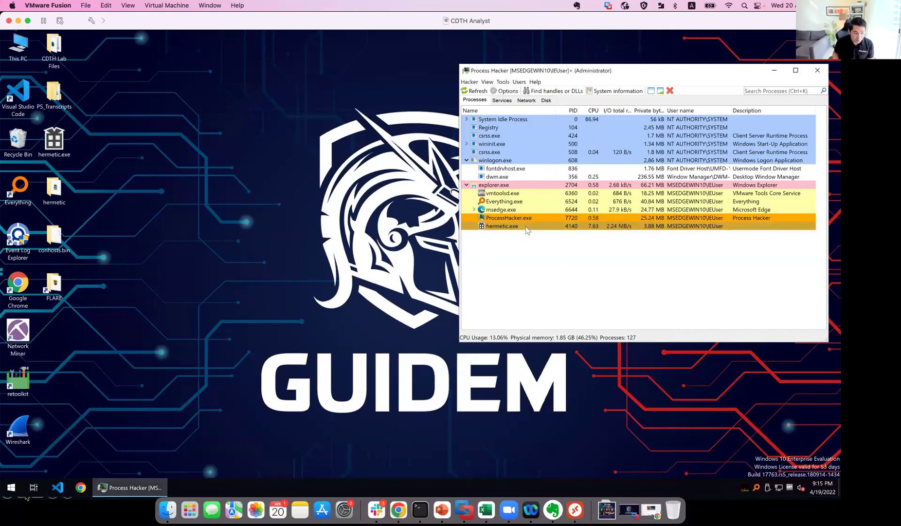
{"action": "mouse_move", "coordinate": [527, 229]}
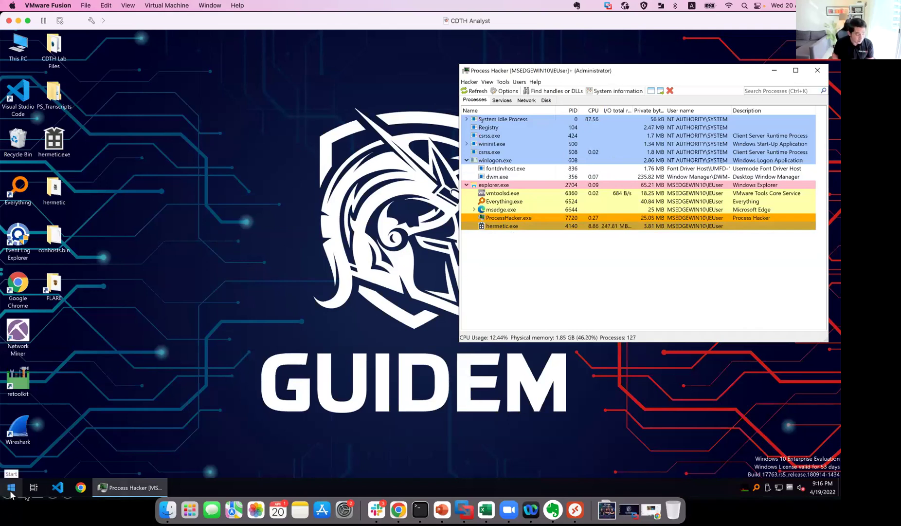
Step: Restart Windows in the CDTH Analyst virtual machine and enlarge the virtual machine's window
{"action": "left_click", "coordinate": [11, 487]}
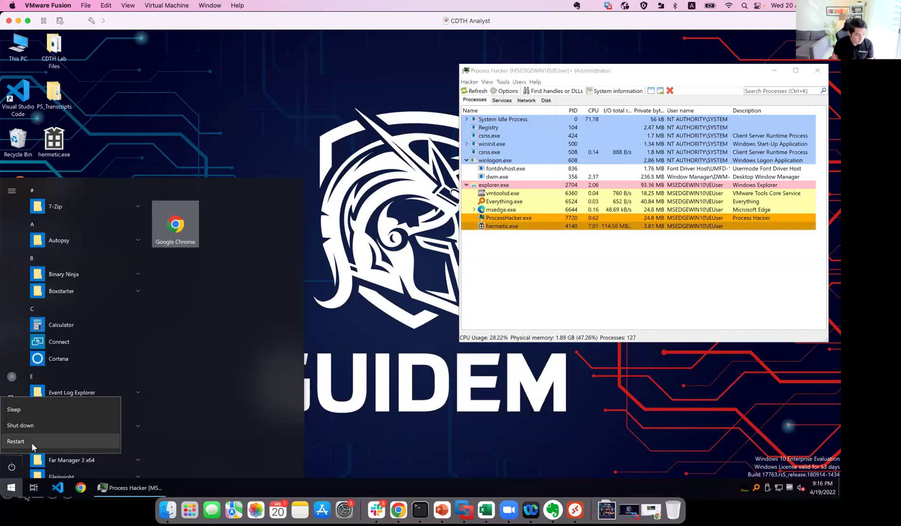
{"action": "left_click", "coordinate": [31, 443]}
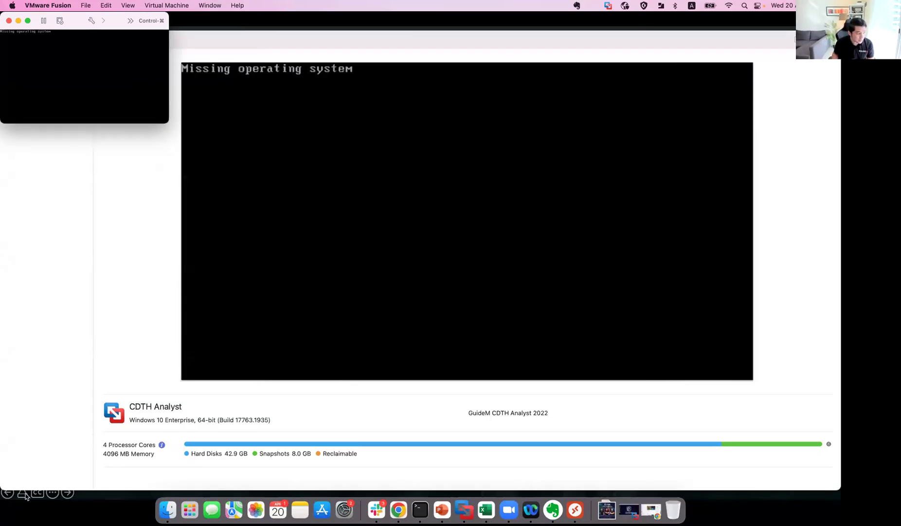
{"action": "key", "text": "ctrl+super"}
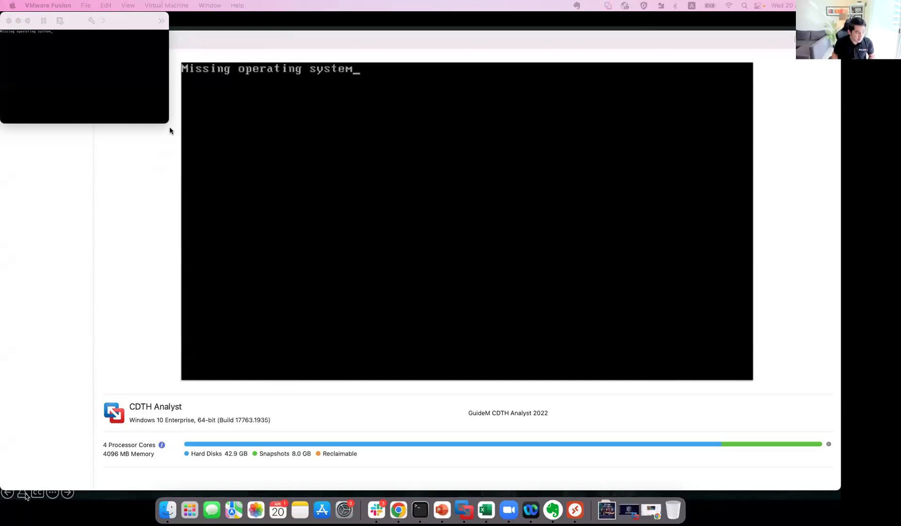
{"action": "left_click", "coordinate": [166, 121]}
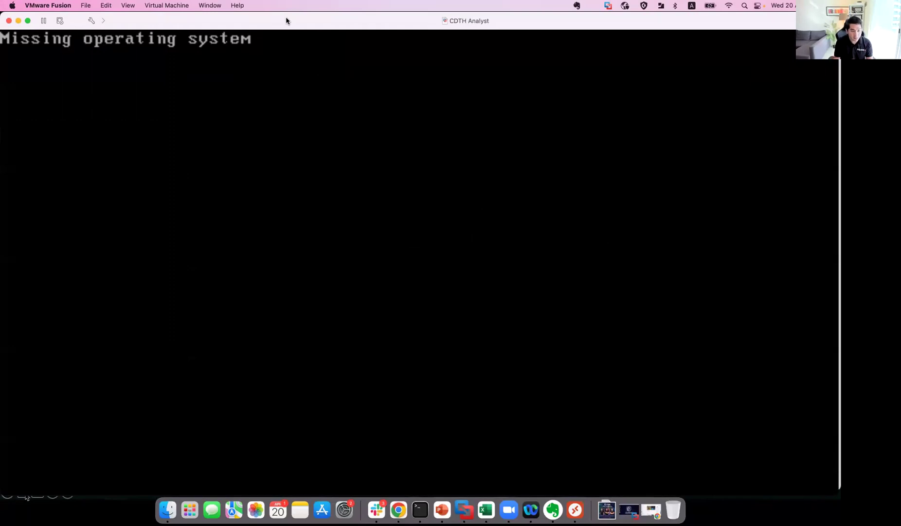
Step: Suspend and minimize the CDTH Analyst virtual machine, and bring up the CDTH-Malware virtual machine from the library
{"action": "left_click", "coordinate": [44, 21]}
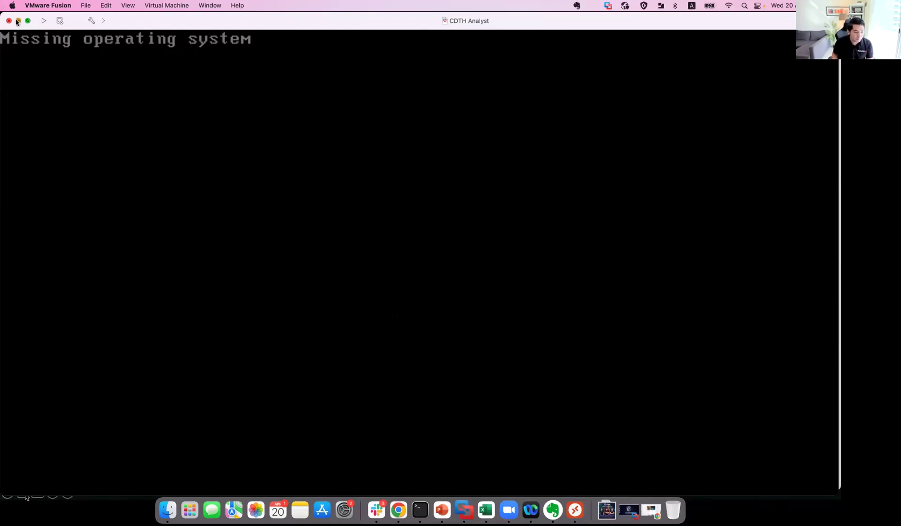
{"action": "left_click", "coordinate": [18, 20]}
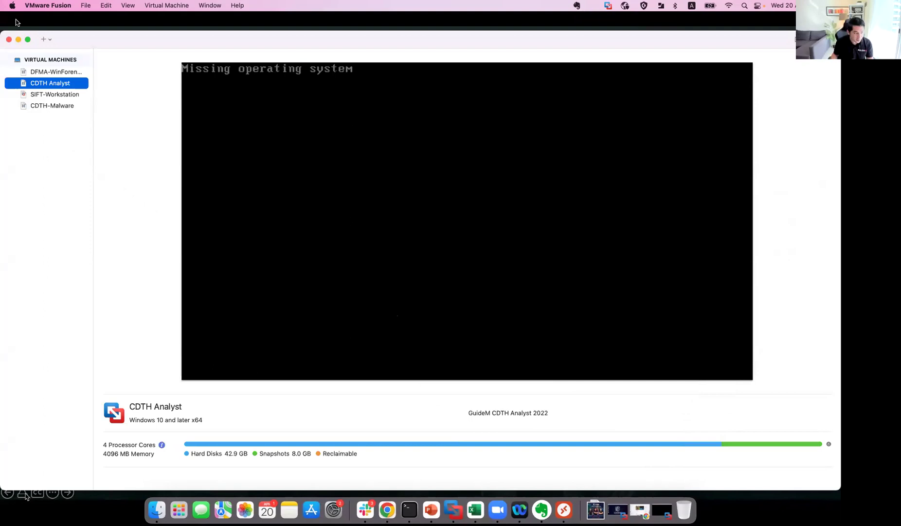
{"action": "left_click", "coordinate": [61, 106]}
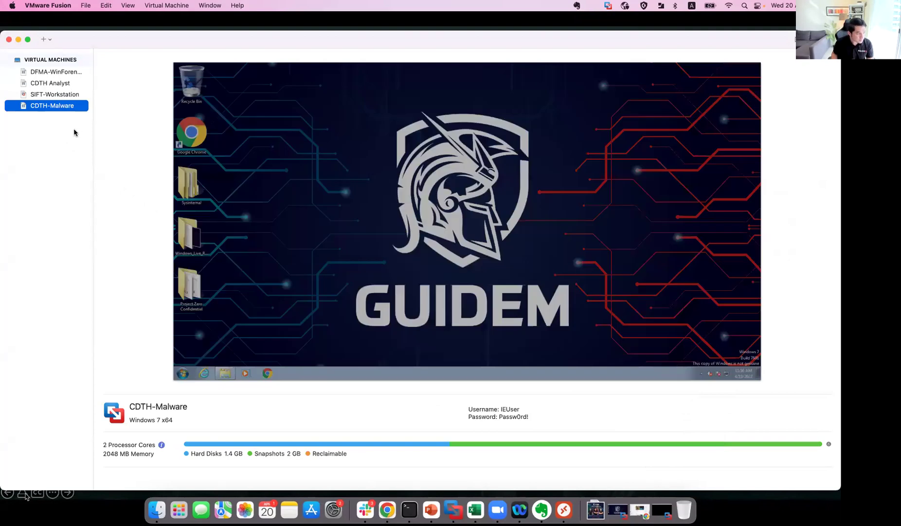
{"action": "right_click", "coordinate": [62, 107]}
{"action": "left_click", "coordinate": [75, 112]}
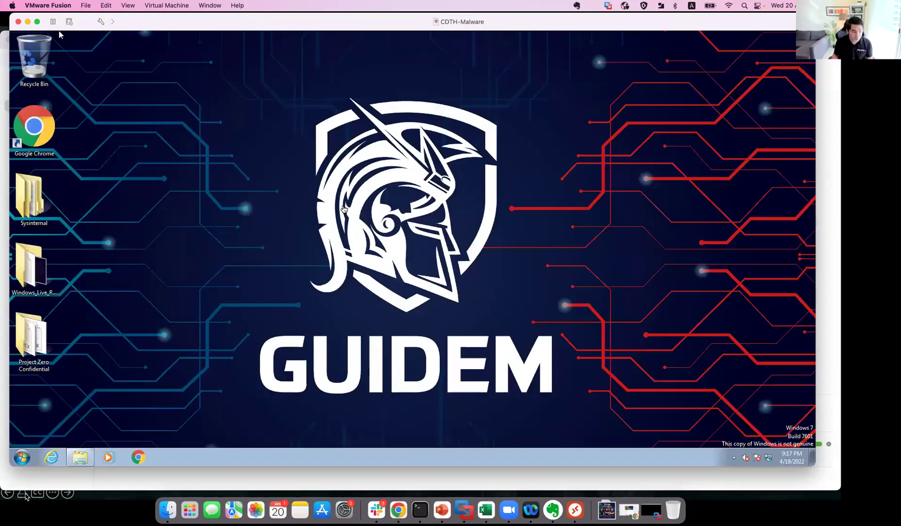
Step: Open the Project Zero Confidential folder on the desktop and select all its report and document files
{"action": "left_click", "coordinate": [41, 330]}
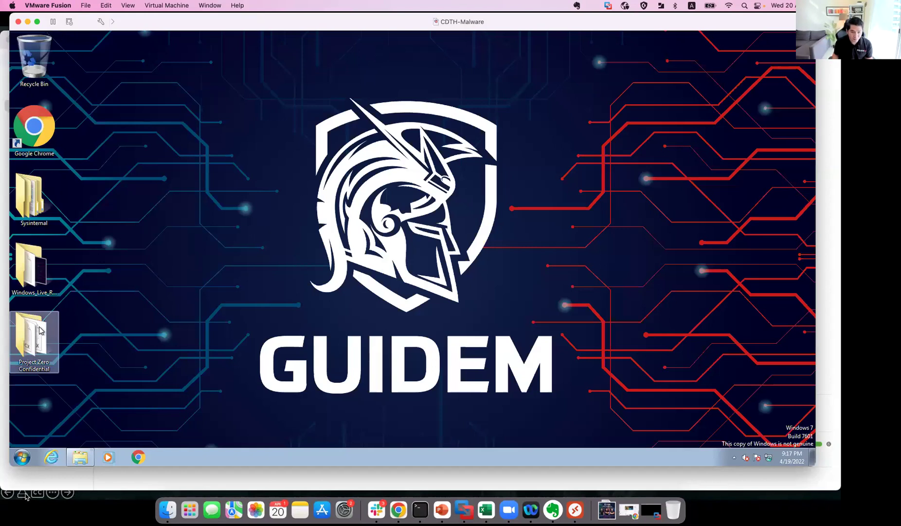
{"action": "double_click", "coordinate": [41, 330]}
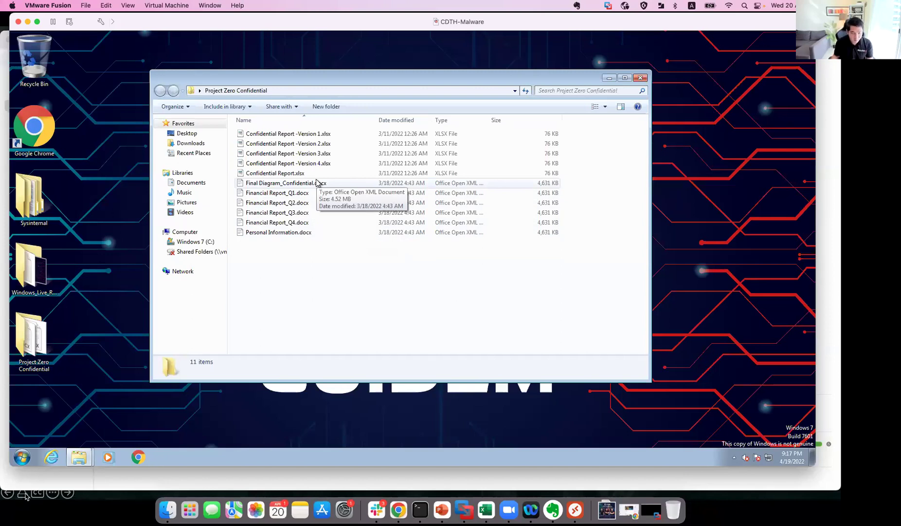
{"action": "left_click_drag", "start_coordinate": [308, 290], "coordinate": [303, 103]}
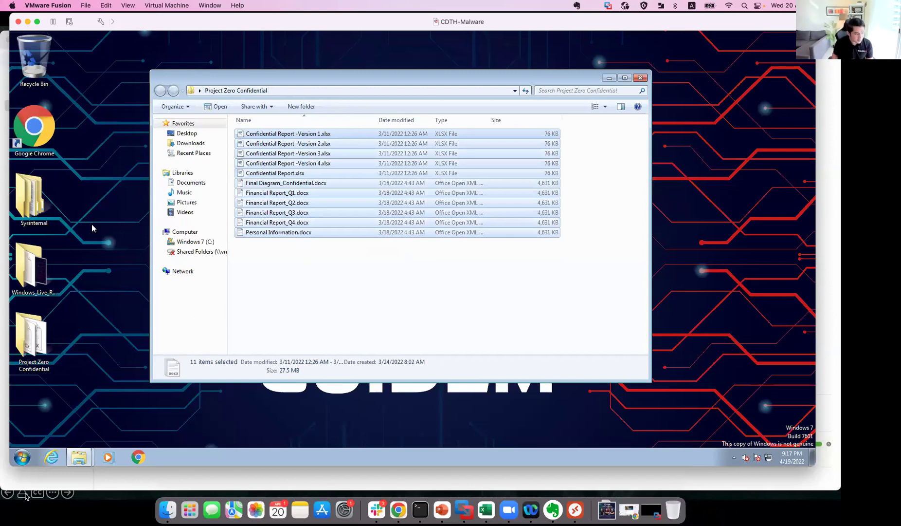
Step: Open a second folder window from Sysinternal and browse to C:\Users\Public\SysWOW64
{"action": "left_click", "coordinate": [44, 206]}
{"action": "double_click", "coordinate": [44, 206]}
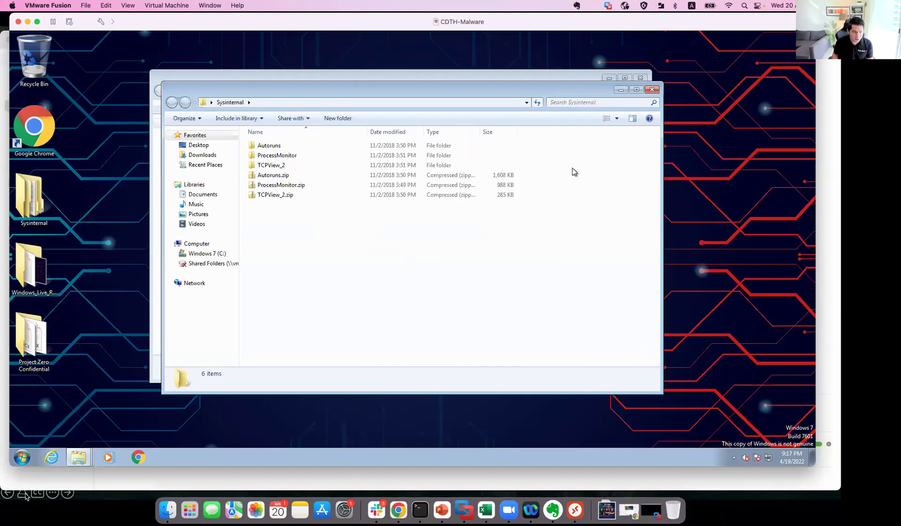
{"action": "left_click", "coordinate": [201, 254]}
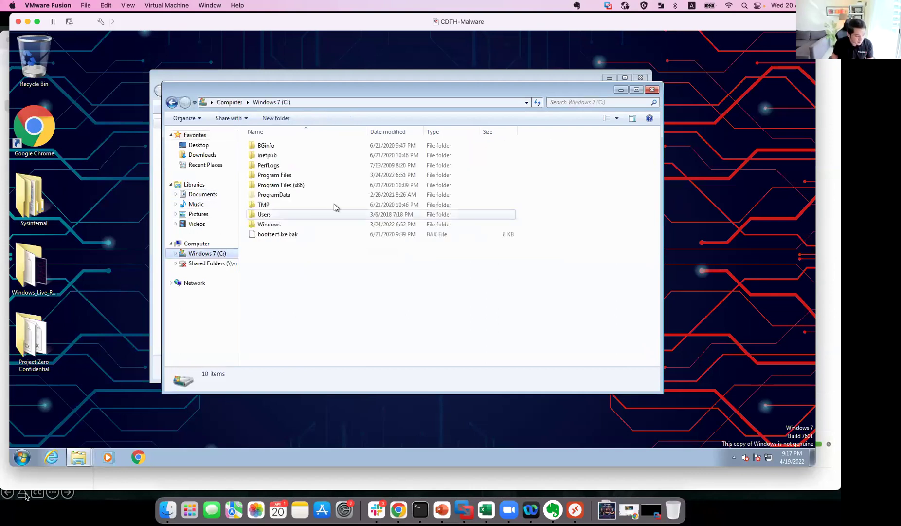
{"action": "double_click", "coordinate": [300, 224]}
{"action": "key", "text": "BackSpace"}
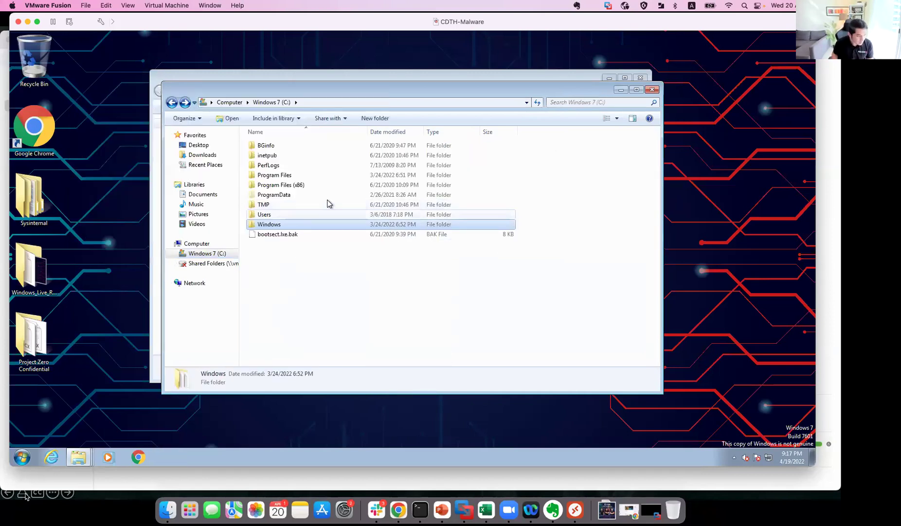
{"action": "double_click", "coordinate": [322, 204]}
{"action": "key", "text": "BackSpace"}
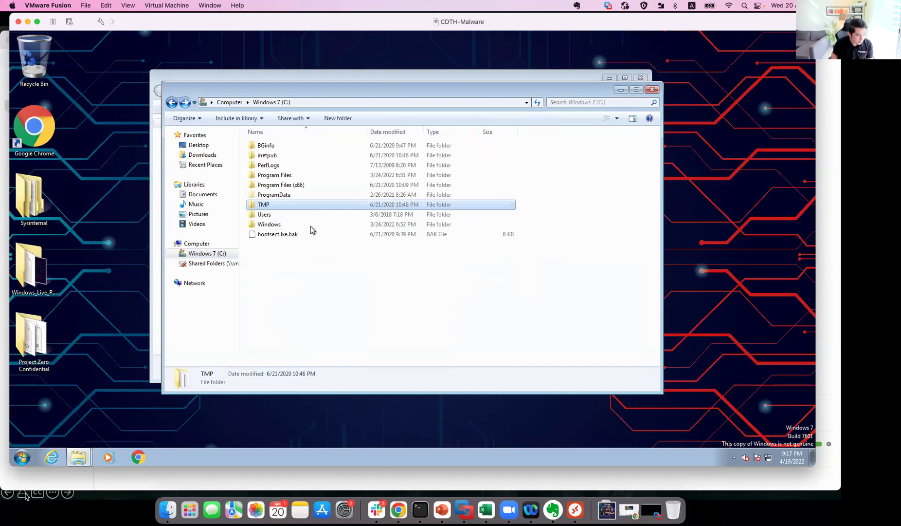
{"action": "double_click", "coordinate": [291, 215]}
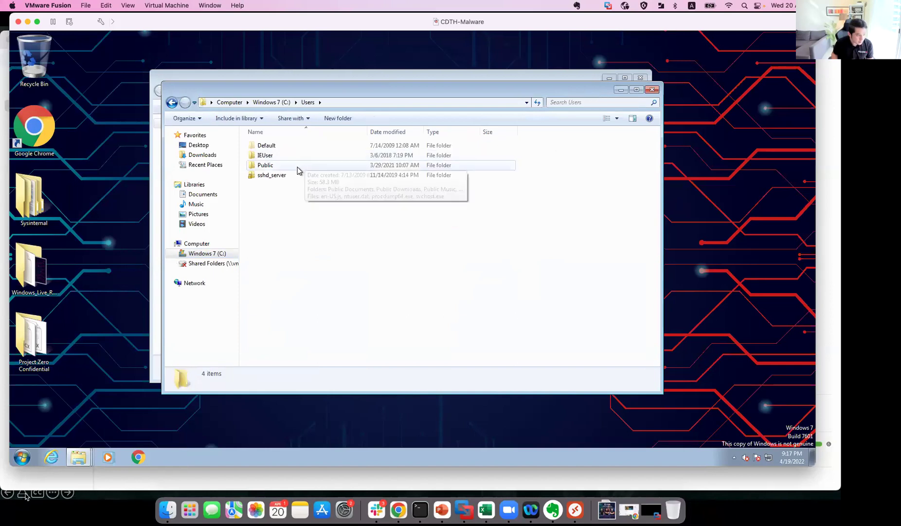
{"action": "double_click", "coordinate": [297, 166]}
{"action": "double_click", "coordinate": [292, 233]}
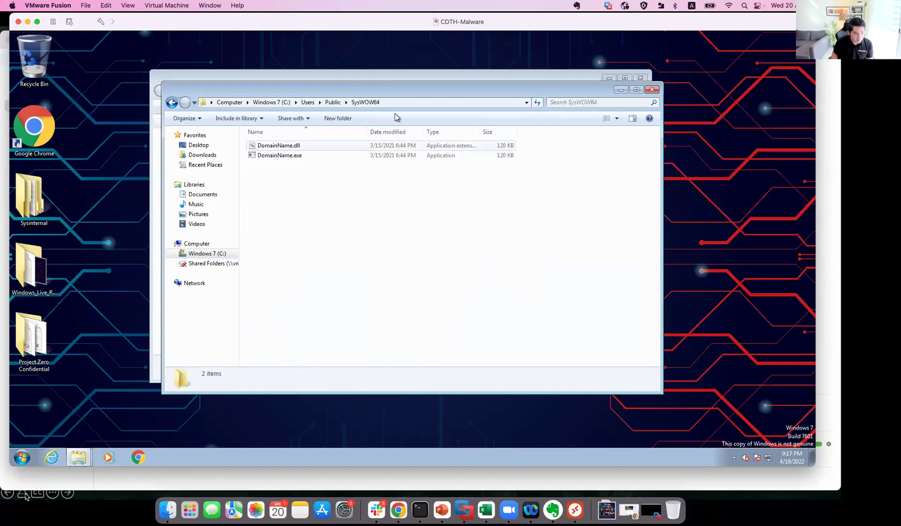
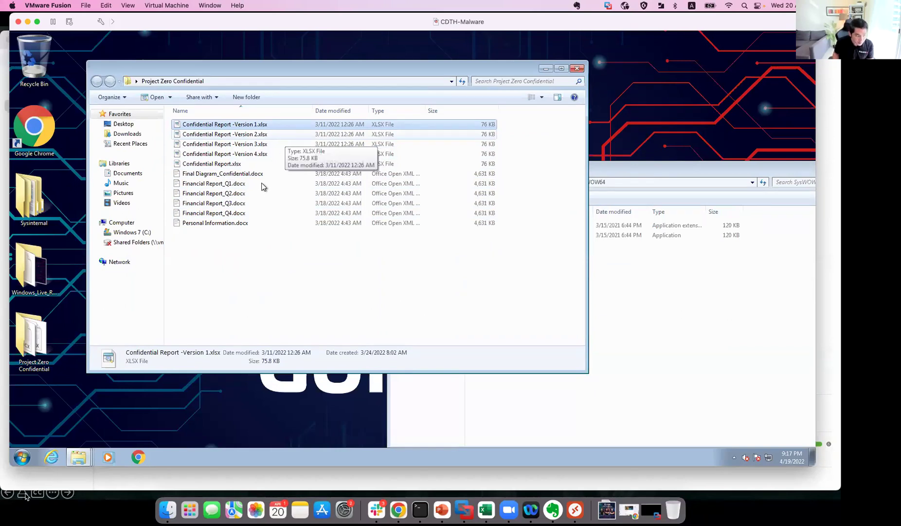
Step: Run DomainName.exe in the SysWOW64 folder as administrator, keeping the Project Zero Confidential files in view
{"action": "left_click", "coordinate": [280, 176]}
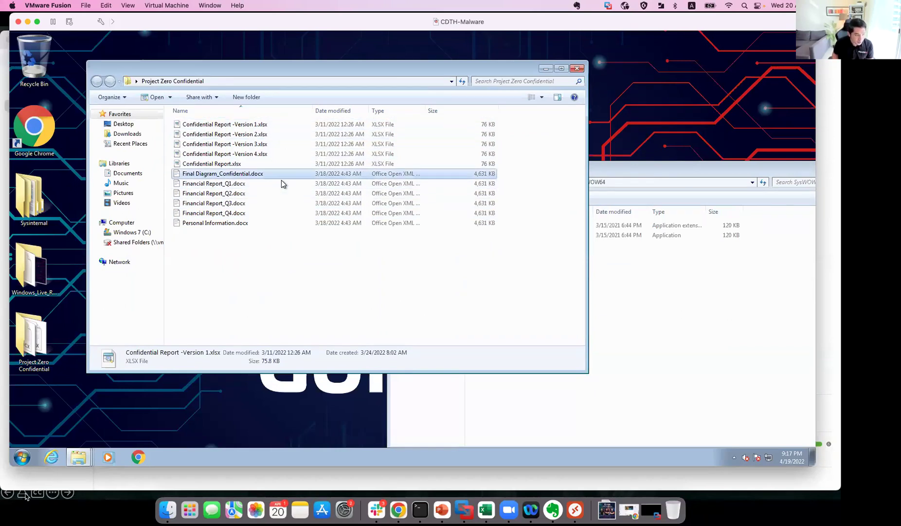
{"action": "left_click", "coordinate": [632, 303]}
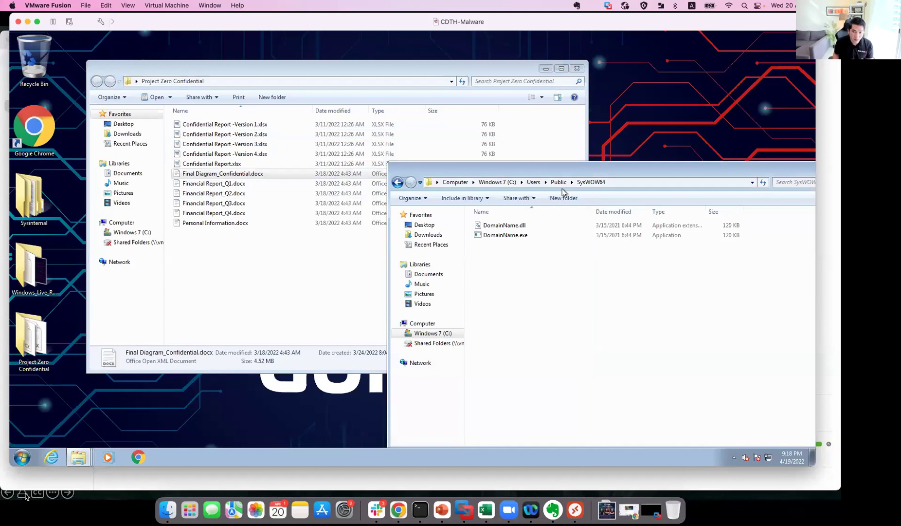
{"action": "right_click", "coordinate": [531, 234]}
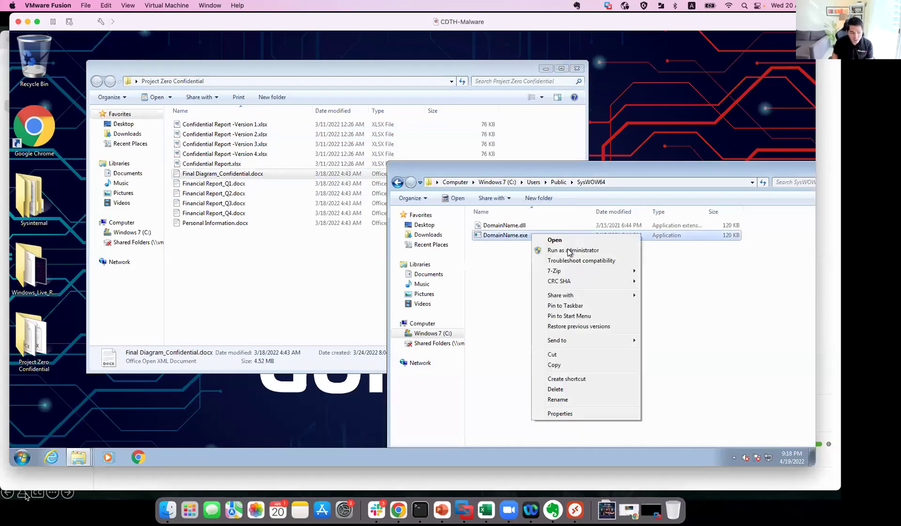
{"action": "left_click", "coordinate": [573, 250]}
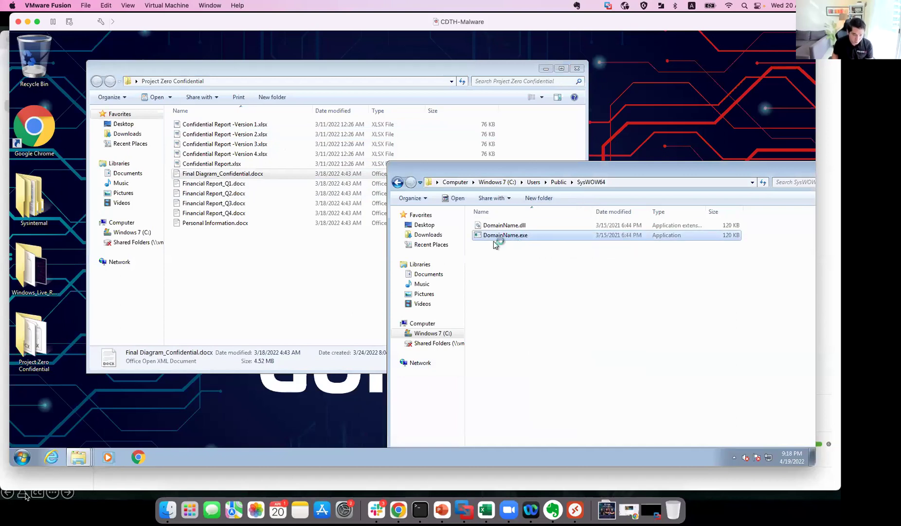
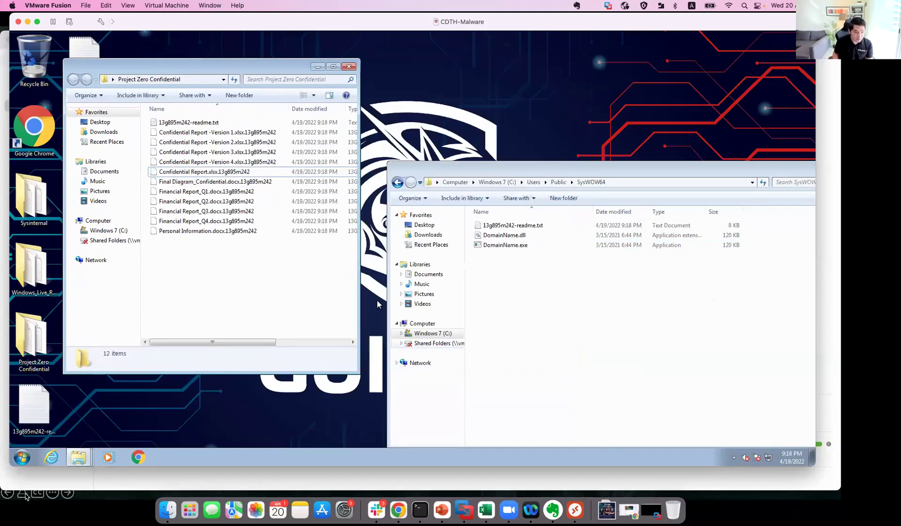
Step: Inspect the first renamed confidential report, and read 13g895m242-readme.txt in SysWOW64 for its data-publication threat and website instructions
{"action": "left_click", "coordinate": [248, 135]}
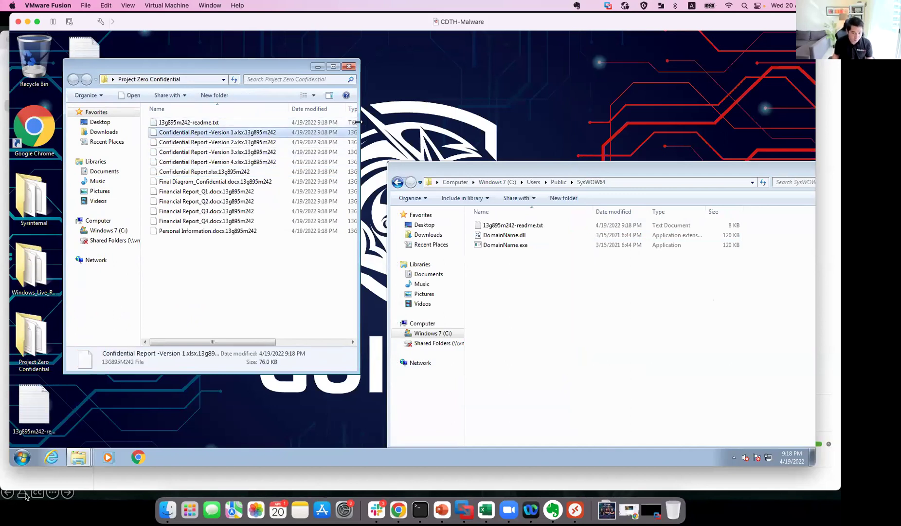
{"action": "double_click", "coordinate": [544, 229]}
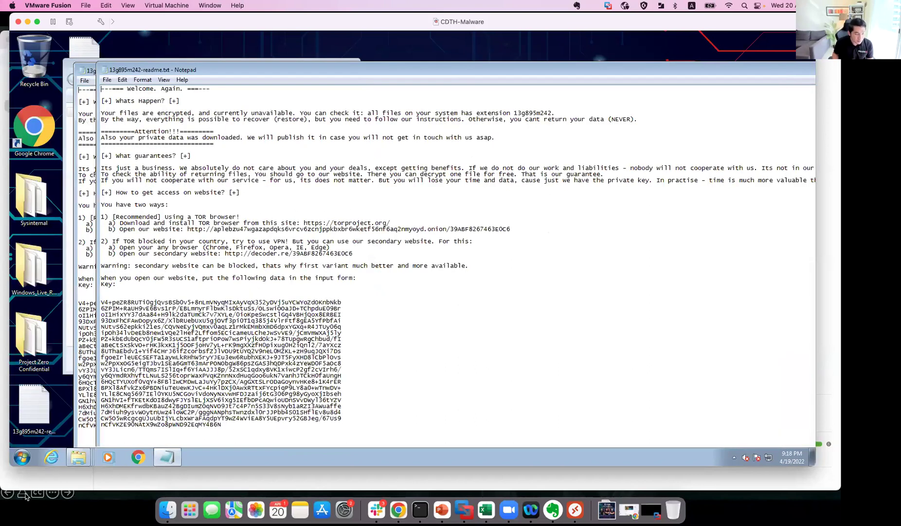
{"action": "left_click_drag", "start_coordinate": [189, 108], "coordinate": [477, 108]}
{"action": "left_click", "coordinate": [347, 186]}
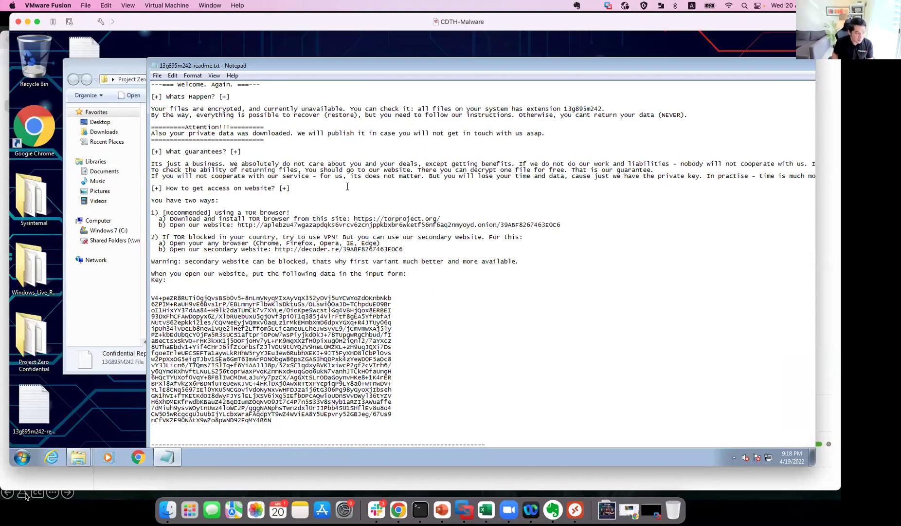
{"action": "left_click_drag", "start_coordinate": [194, 131], "coordinate": [552, 136]}
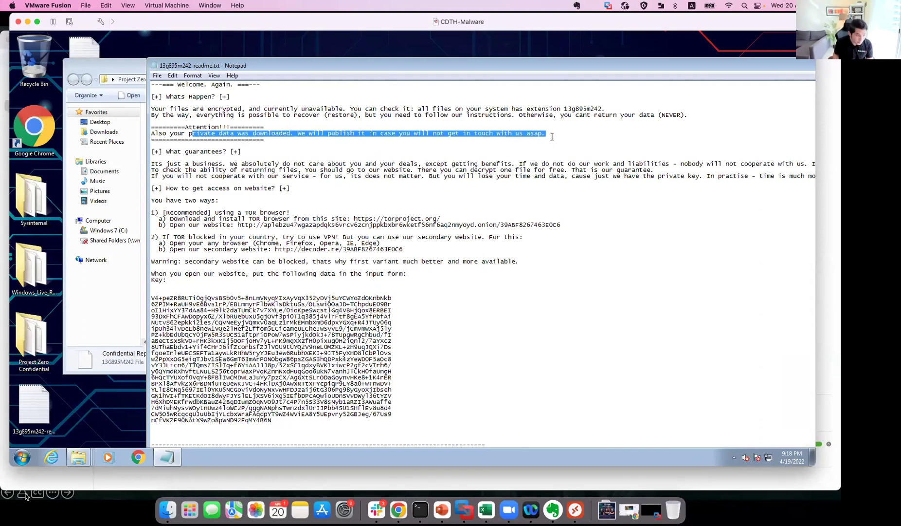
{"action": "mouse_move", "coordinate": [236, 226]}
{"action": "left_mouse_down"}
{"action": "mouse_move", "coordinate": [569, 237]}
{"action": "mouse_move", "coordinate": [592, 227]}
{"action": "mouse_move", "coordinate": [227, 223]}
{"action": "mouse_move", "coordinate": [234, 225]}
{"action": "left_mouse_up"}
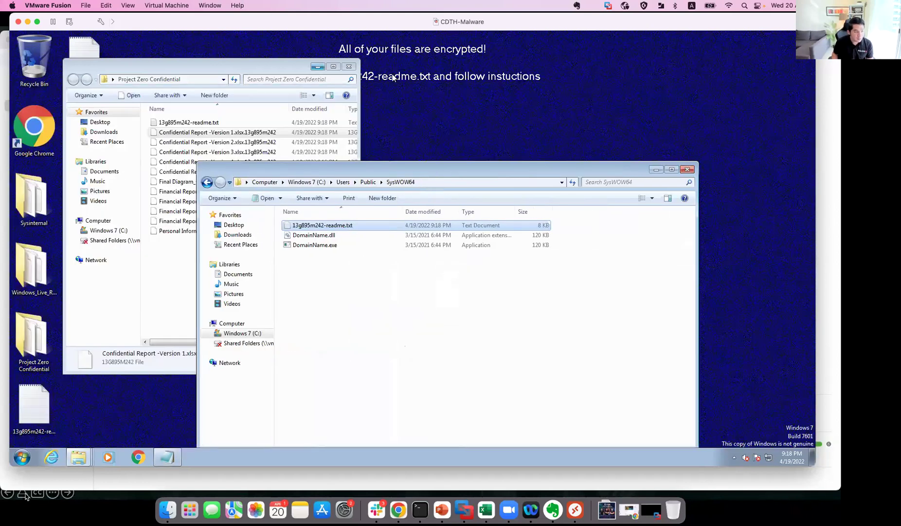
Step: Minimize the Project Zero Confidential window and reposition the SysWOW64 window below the wallpaper message, keeping it in front
{"action": "left_click", "coordinate": [317, 66]}
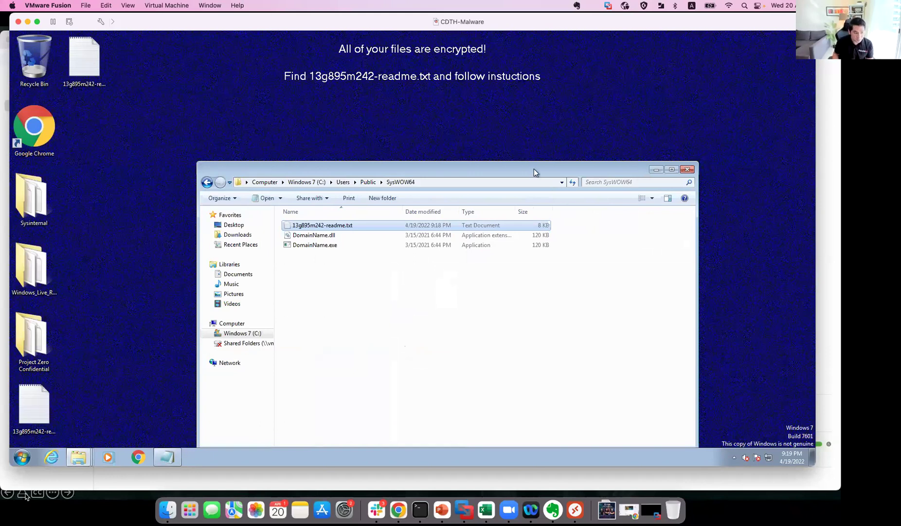
{"action": "left_click_drag", "start_coordinate": [534, 168], "coordinate": [557, 142]}
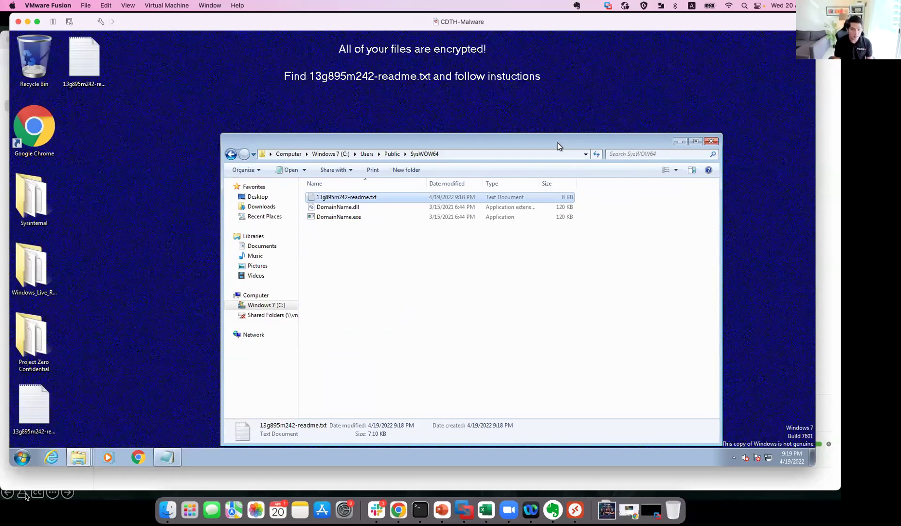
{"action": "left_click_drag", "start_coordinate": [558, 145], "coordinate": [519, 124]}
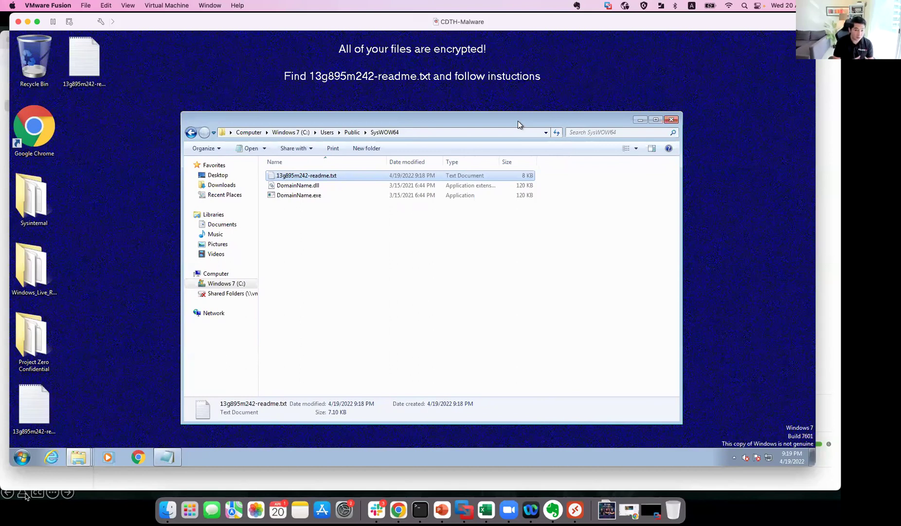
{"action": "left_click_drag", "start_coordinate": [497, 121], "coordinate": [477, 120]}
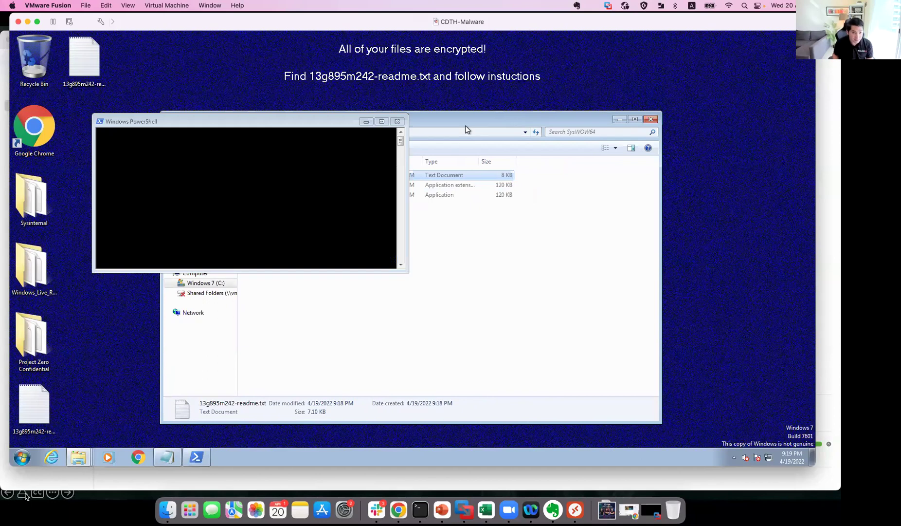
{"action": "left_click", "coordinate": [465, 125]}
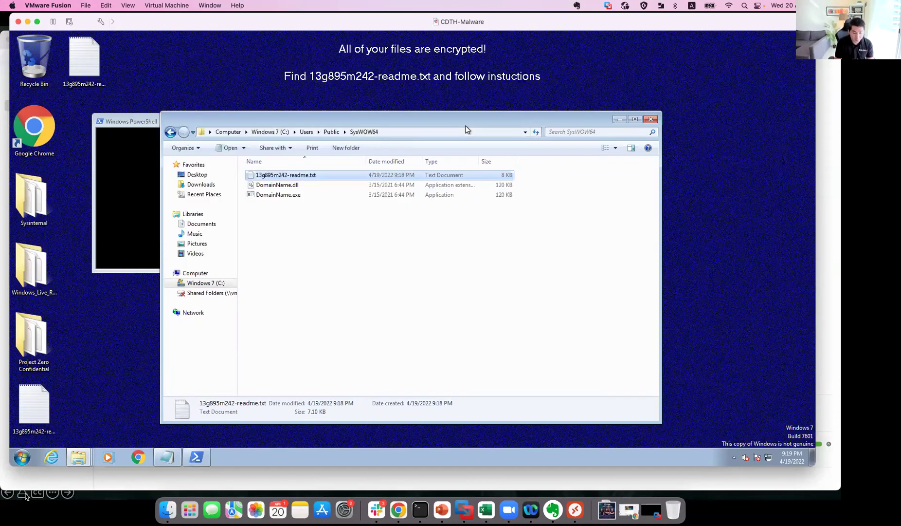